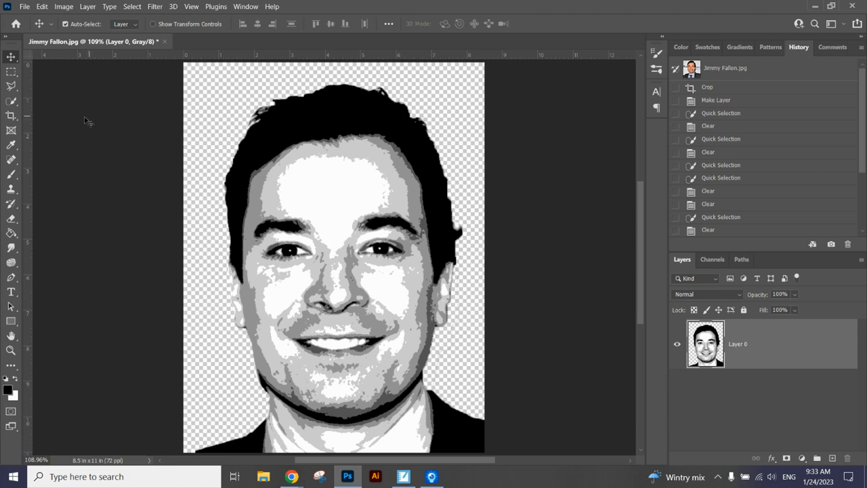
- Create a new print document from the Letter preset, 8.5 x 11 inches at 300 ppi, with Grayscale color mode and a white background
{"action": "left_click", "coordinate": [164, 42]}
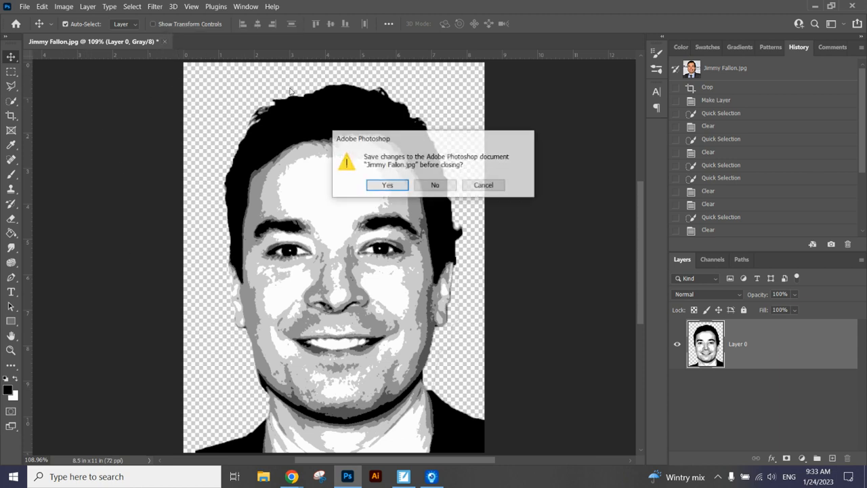
{"action": "left_click", "coordinate": [474, 185]}
{"action": "left_click", "coordinate": [23, 5]}
{"action": "left_click", "coordinate": [24, 6]}
{"action": "key", "text": "ctrl+n"}
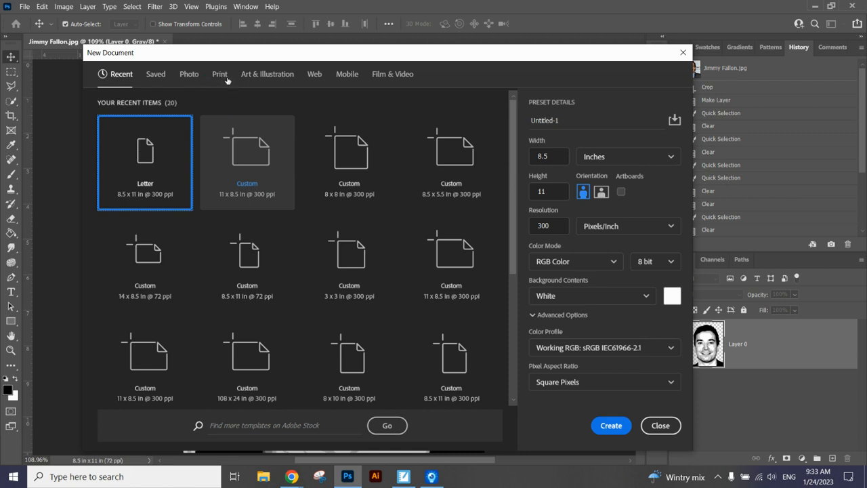
{"action": "left_click", "coordinate": [227, 79]}
{"action": "left_click", "coordinate": [252, 81]}
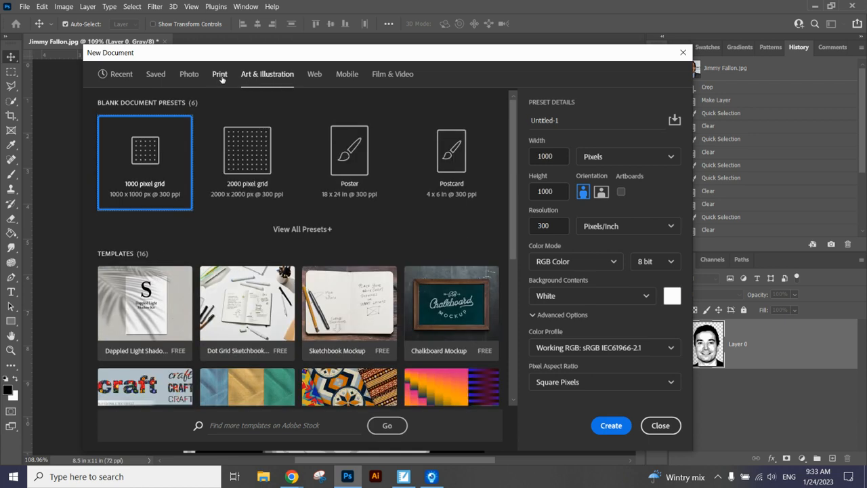
{"action": "left_click", "coordinate": [222, 79]}
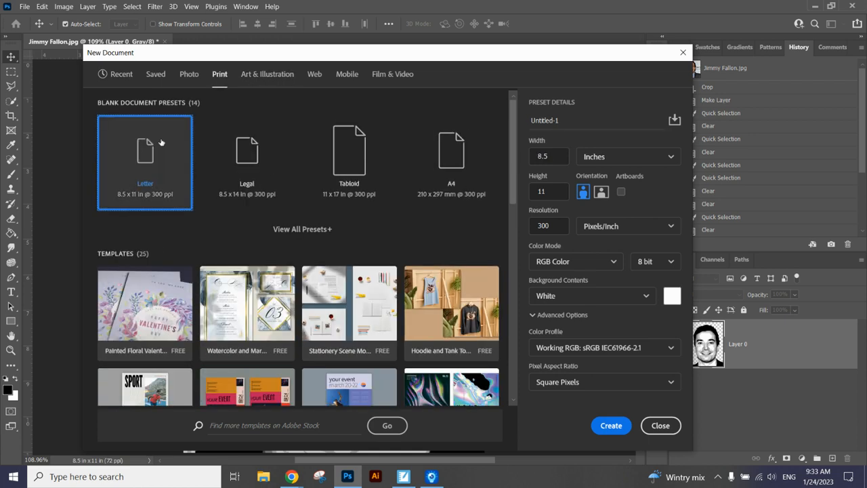
{"action": "left_click", "coordinate": [613, 262]}
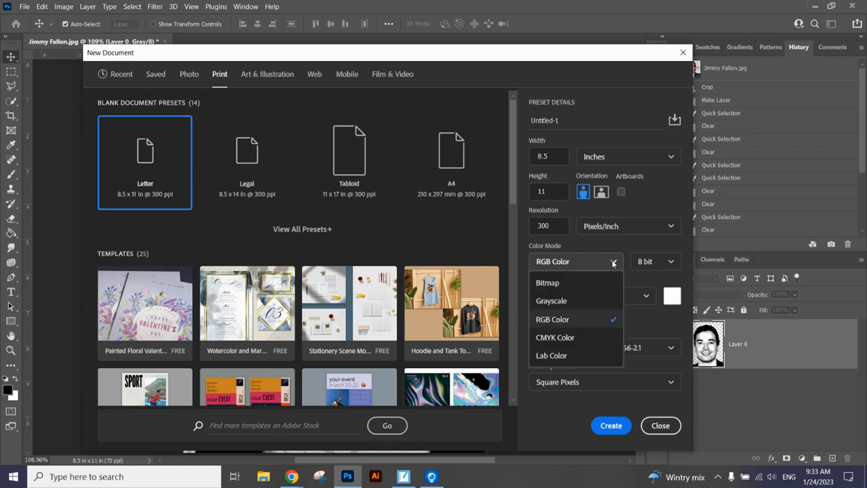
{"action": "left_click", "coordinate": [583, 302]}
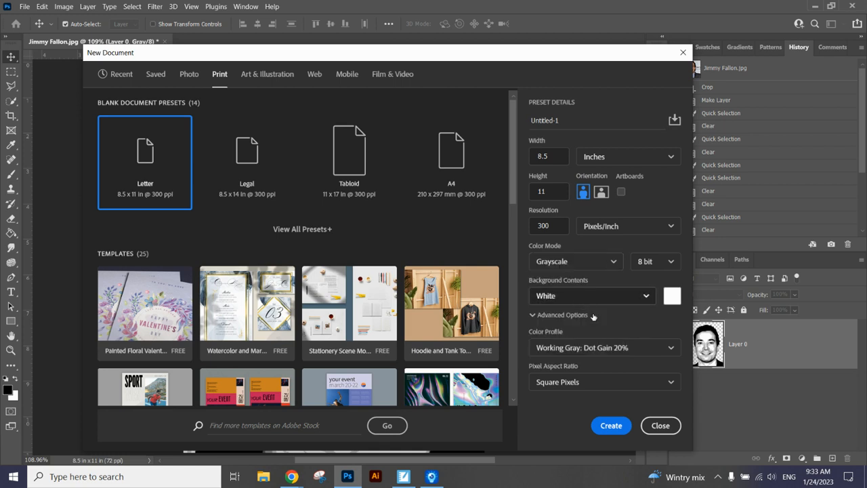
{"action": "left_click", "coordinate": [612, 426]}
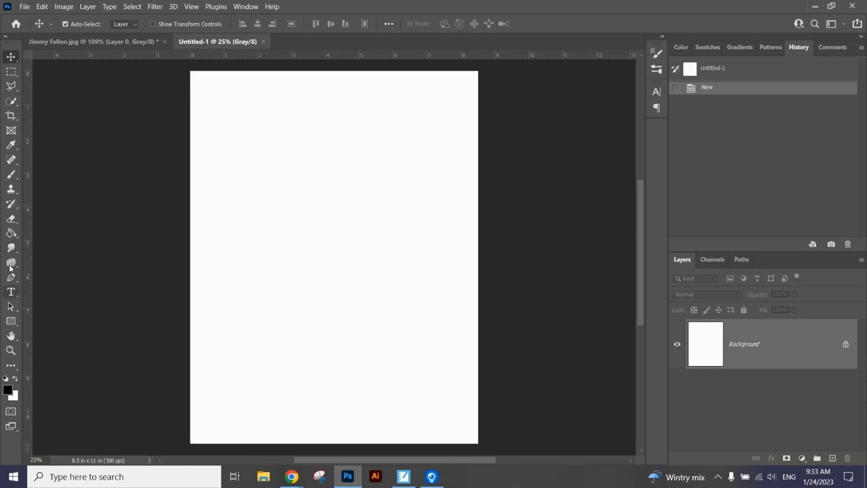
- Draw a horizontal text box covering most of the blank page and set its font size to 36 pt
{"action": "left_click", "coordinate": [12, 293]}
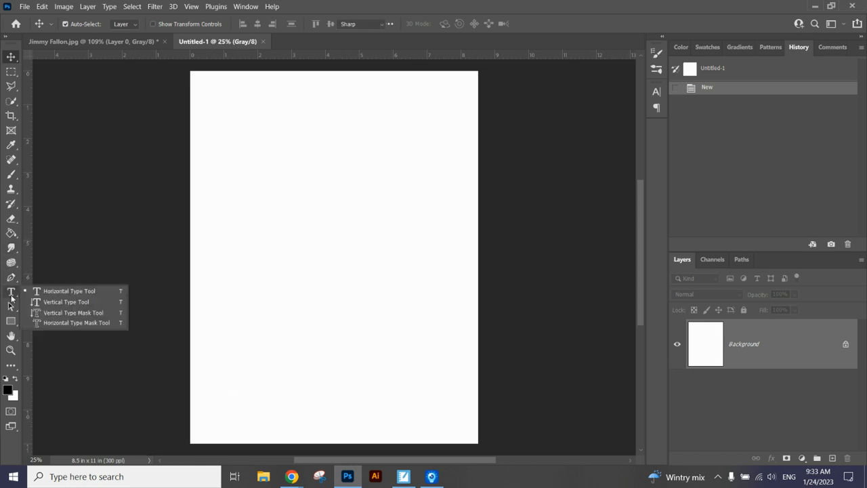
{"action": "left_click", "coordinate": [52, 291]}
{"action": "left_click_drag", "start_coordinate": [211, 103], "coordinate": [461, 420]}
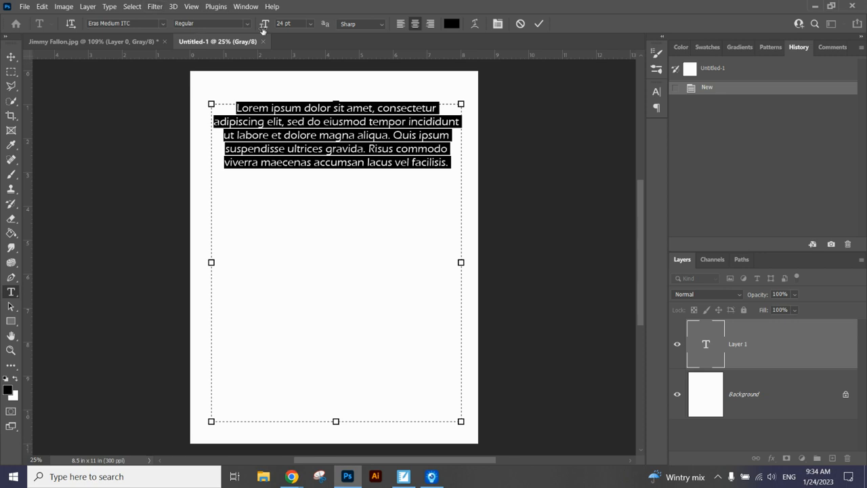
{"action": "left_click", "coordinate": [311, 27]}
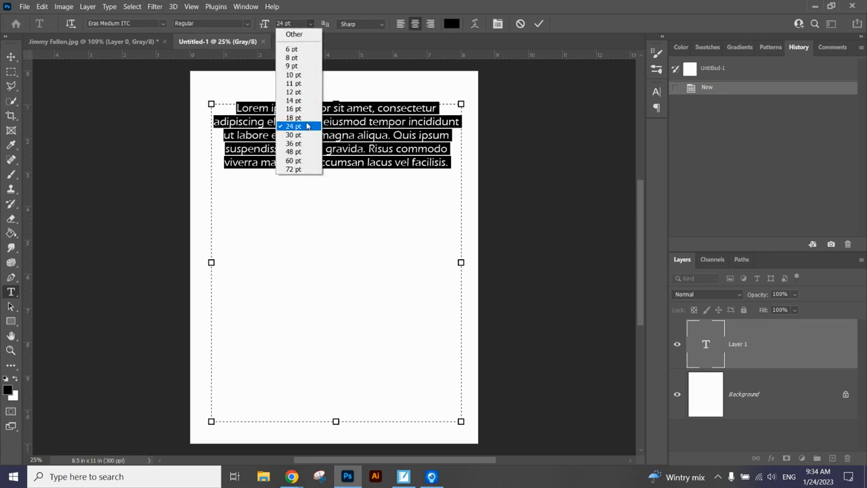
{"action": "left_click", "coordinate": [298, 148]}
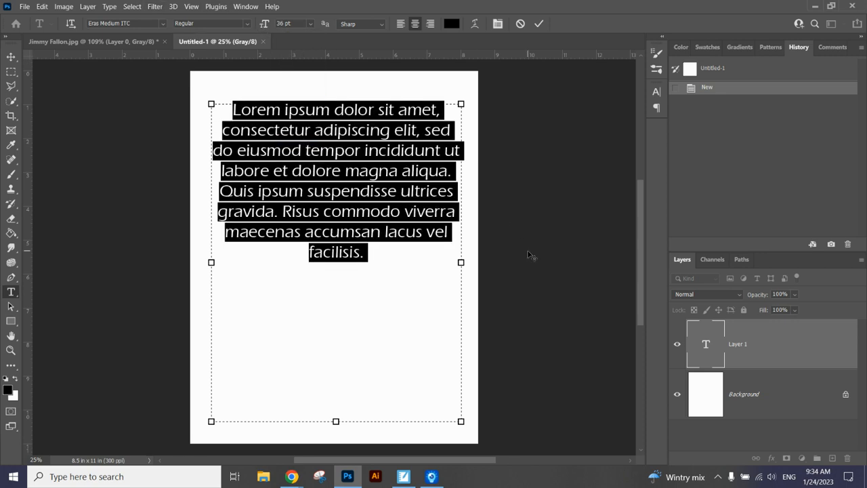
- Enter "Jimmy Fallon", "Tonight Show" and "SNL" in the text box, with a blank line after each
{"action": "type", "text": "Ji"}
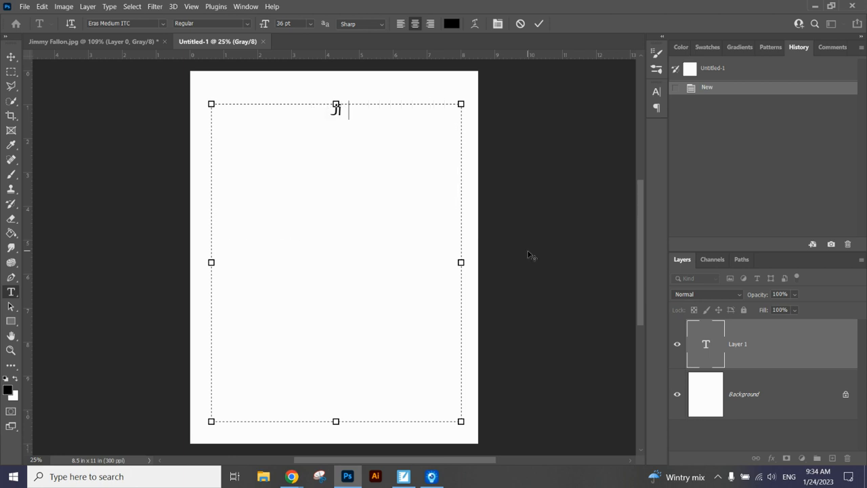
{"action": "type", "text": "mmy Fallon"}
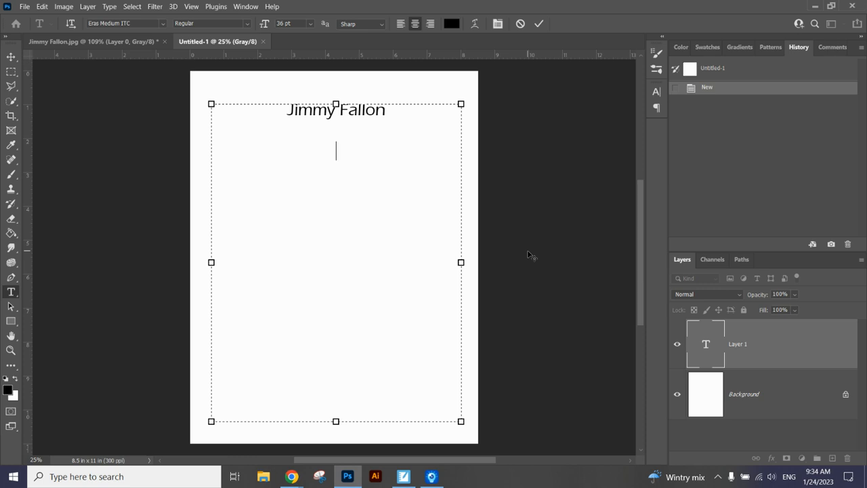
{"action": "type", "text": "Tonight Show"}
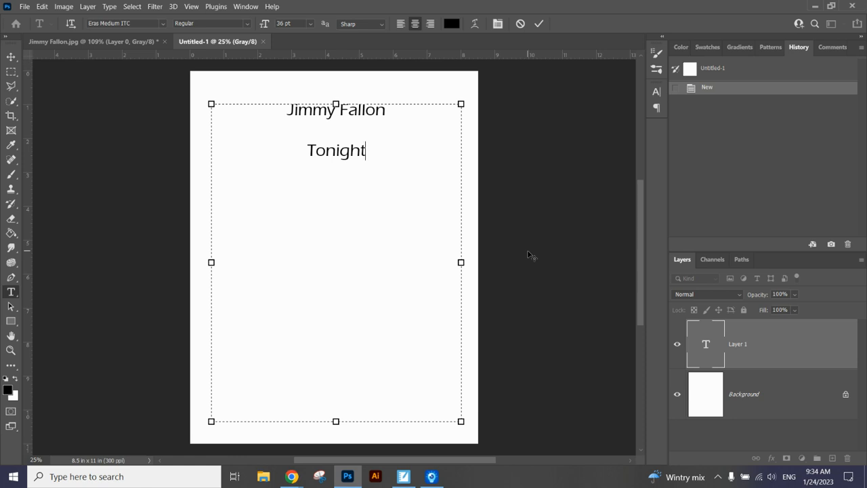
{"action": "key", "text": "Return"}
{"action": "key", "text": "Return"}
{"action": "type", "text": "SNL"}
{"action": "key", "text": "Return"}
{"action": "key", "text": "Return"}
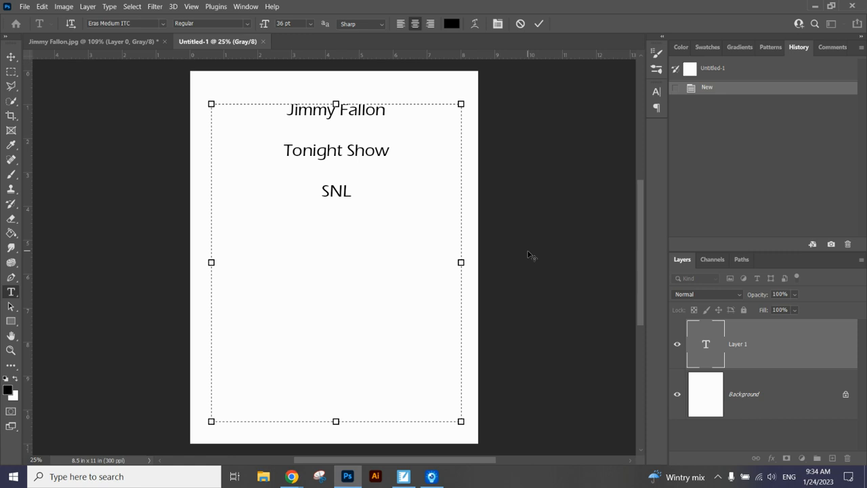
- Add "Funny" and "Late Night" below the SNL line, separated by a blank line
{"action": "type", "text": "Funny La"}
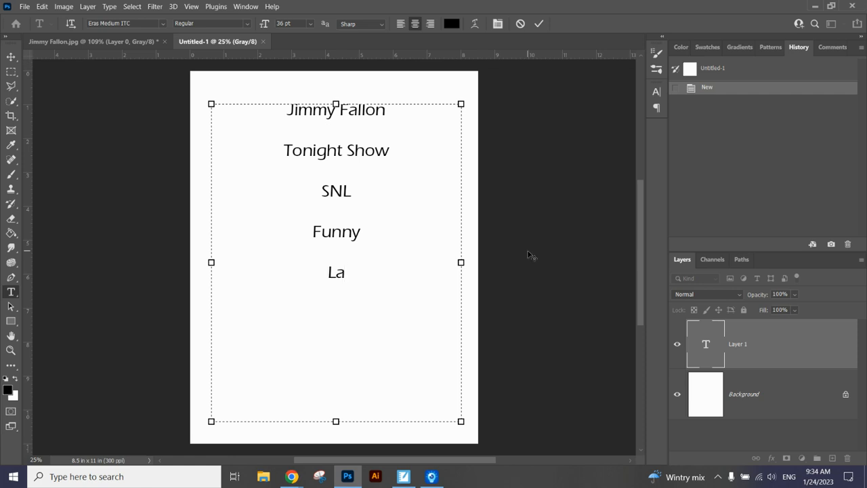
{"action": "type", "text": "te night"}
{"action": "key", "text": "BackSpace"}
{"action": "key", "text": "BackSpace"}
{"action": "key", "text": "BackSpace"}
{"action": "key", "text": "BackSpace"}
{"action": "key", "text": "BackSpace"}
{"action": "type", "text": "Night"}
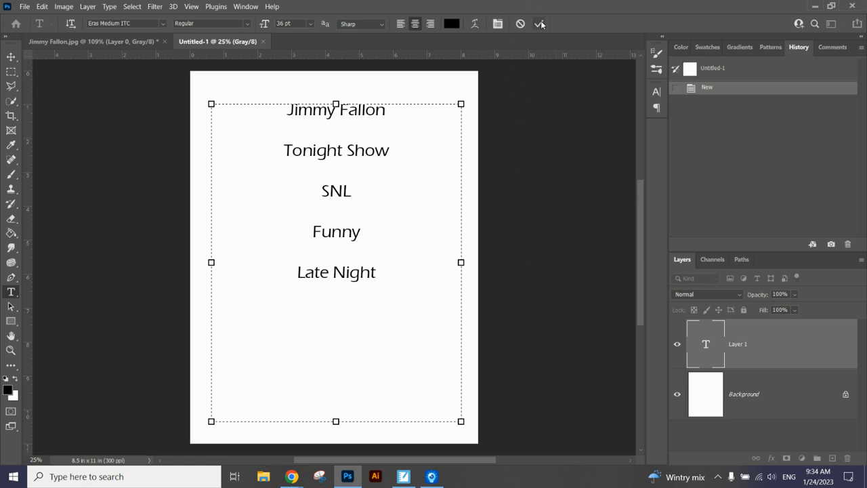
- Increase the font size of all five text lines to 48 pt
{"action": "left_click_drag", "start_coordinate": [387, 273], "coordinate": [275, 101]}
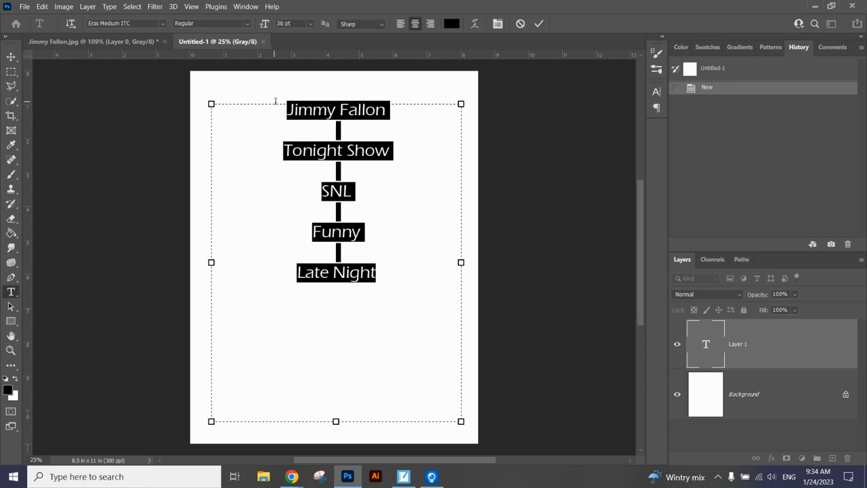
{"action": "left_click", "coordinate": [311, 24]}
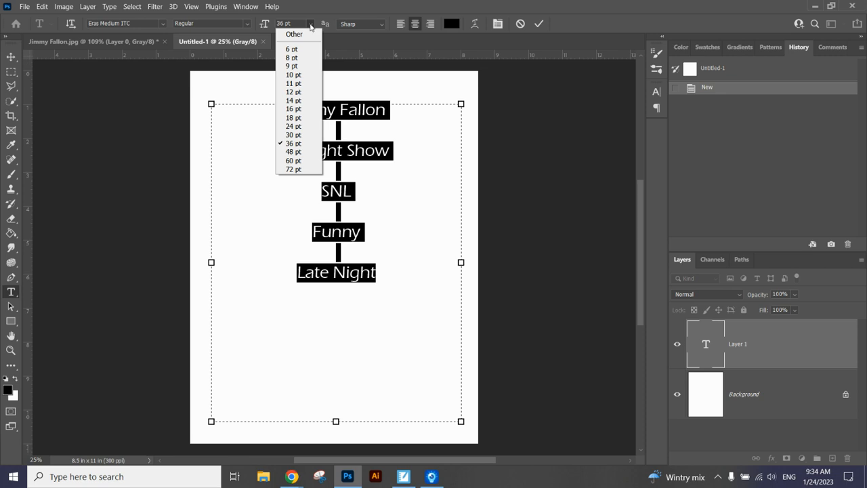
{"action": "left_click", "coordinate": [293, 152]}
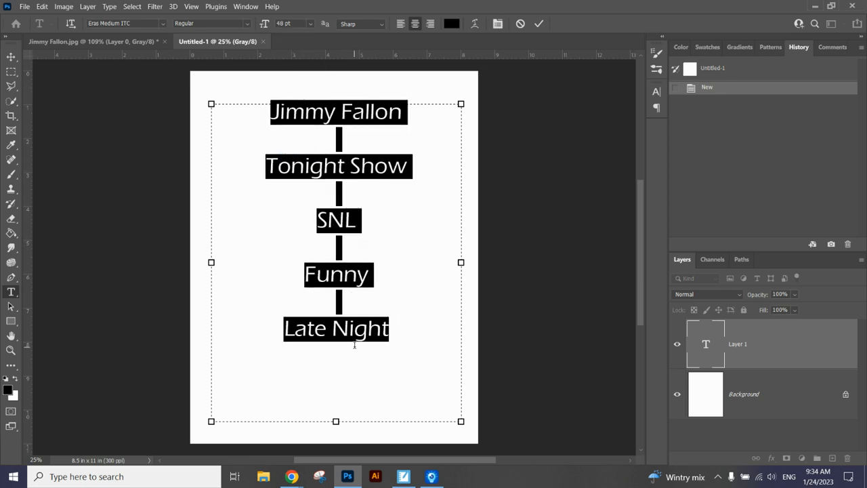
- Browse the available fonts and apply Segoe Print to all of the text
{"action": "left_click", "coordinate": [374, 144]}
{"action": "left_click_drag", "start_coordinate": [388, 332], "coordinate": [149, 61]}
{"action": "left_click", "coordinate": [162, 23]}
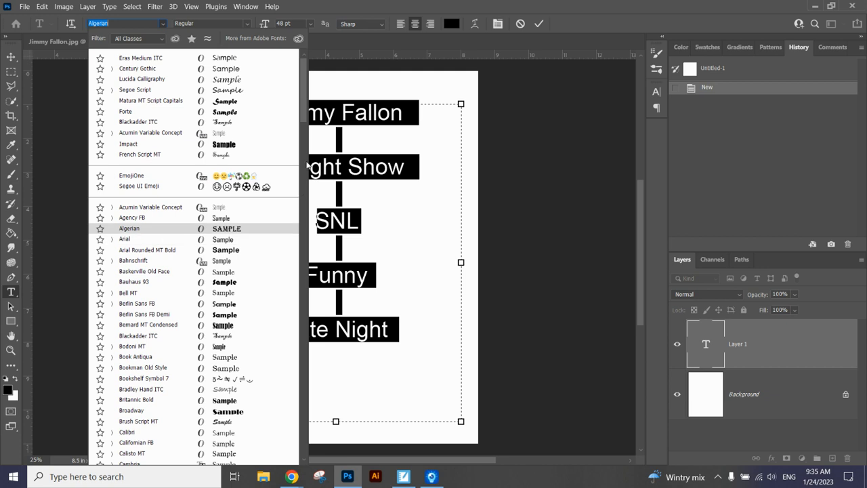
{"action": "left_click_drag", "start_coordinate": [301, 89], "coordinate": [290, 141]}
{"action": "scroll", "coordinate": [287, 170], "scroll_direction": "down", "scroll_amount": 6}
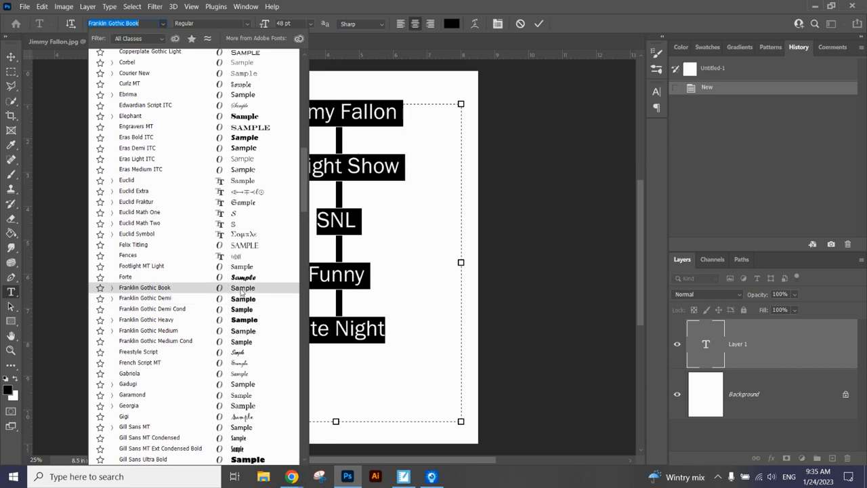
{"action": "left_click_drag", "start_coordinate": [303, 201], "coordinate": [305, 279]}
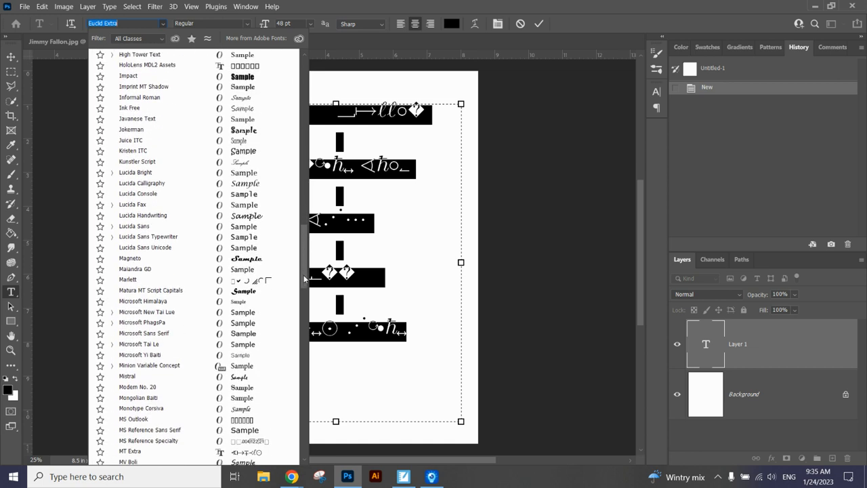
{"action": "left_click_drag", "start_coordinate": [305, 277], "coordinate": [307, 334]}
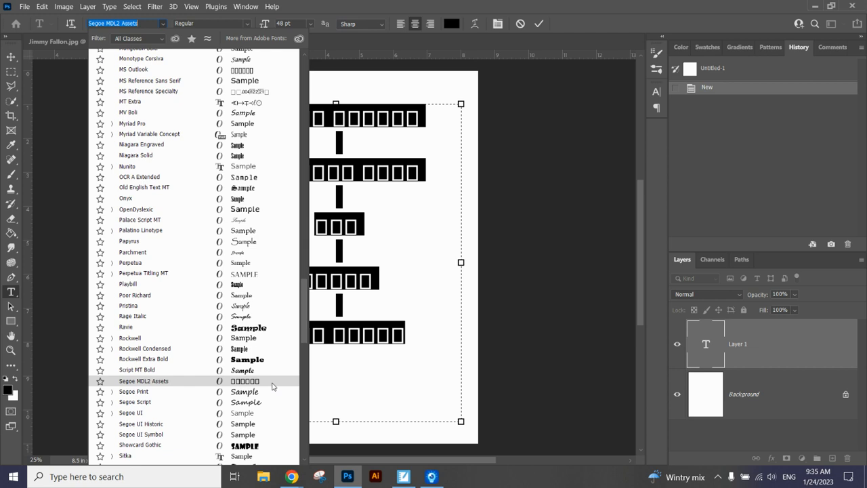
{"action": "left_click", "coordinate": [258, 391]}
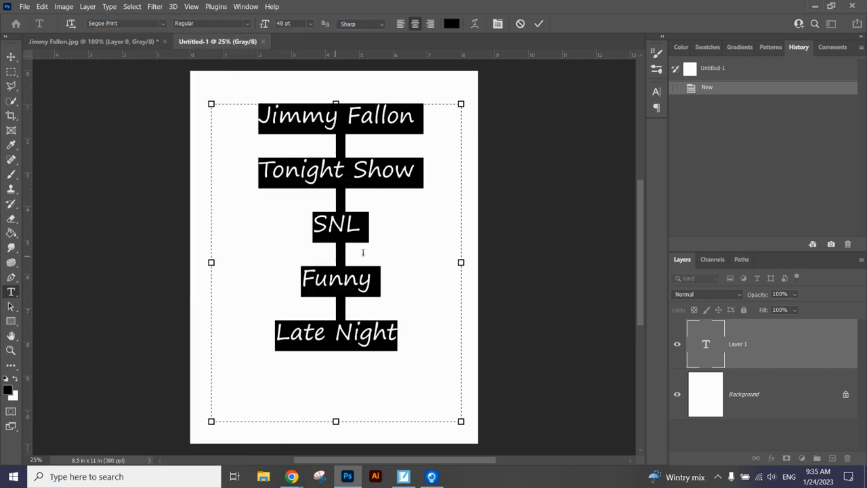
- Change the font of the first four lines, "Jimmy Fallon" through "Funny", to Century Gothic
{"action": "left_click", "coordinate": [415, 264]}
{"action": "left_click_drag", "start_coordinate": [386, 283], "coordinate": [251, 120]}
{"action": "left_click", "coordinate": [162, 23]}
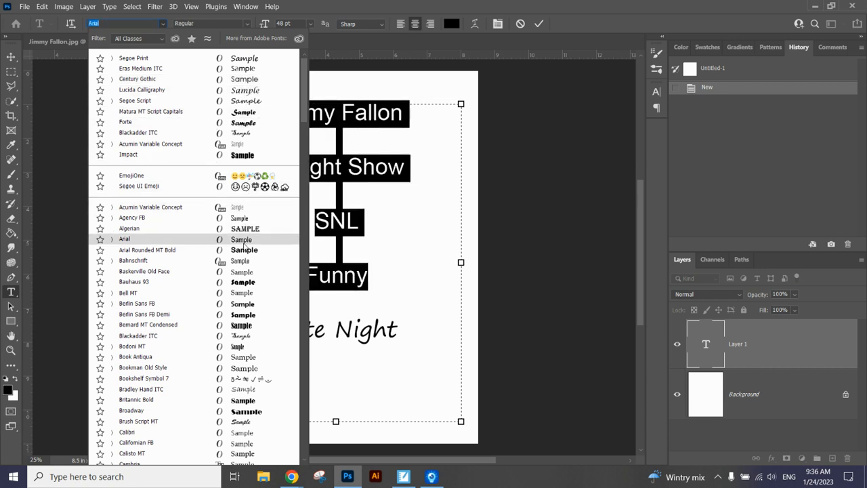
{"action": "left_click", "coordinate": [262, 81]}
- Change the font of the "SNL" line to Impact
{"action": "left_click", "coordinate": [397, 273]}
{"action": "left_click_drag", "start_coordinate": [356, 222], "coordinate": [301, 215]}
{"action": "left_click", "coordinate": [161, 25]}
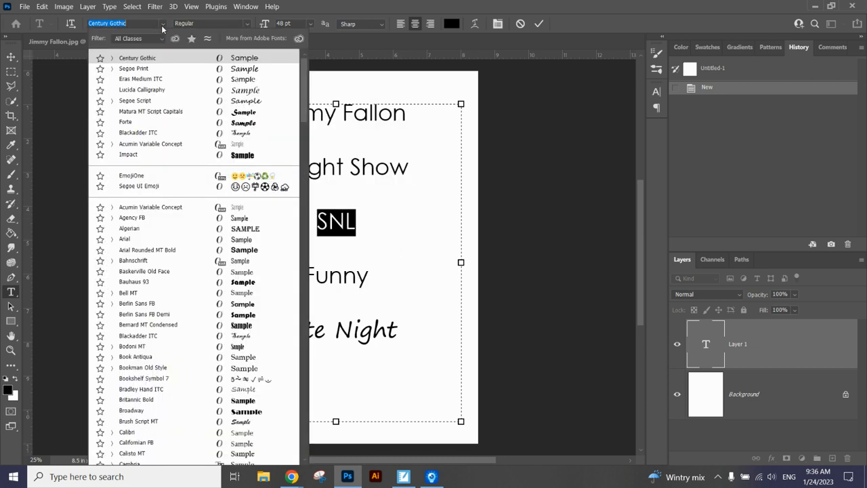
{"action": "left_click", "coordinate": [228, 156]}
- Preview other fonts on the "Tonight Show" line and reapply Century Gothic
{"action": "left_click_drag", "start_coordinate": [410, 166], "coordinate": [262, 155]}
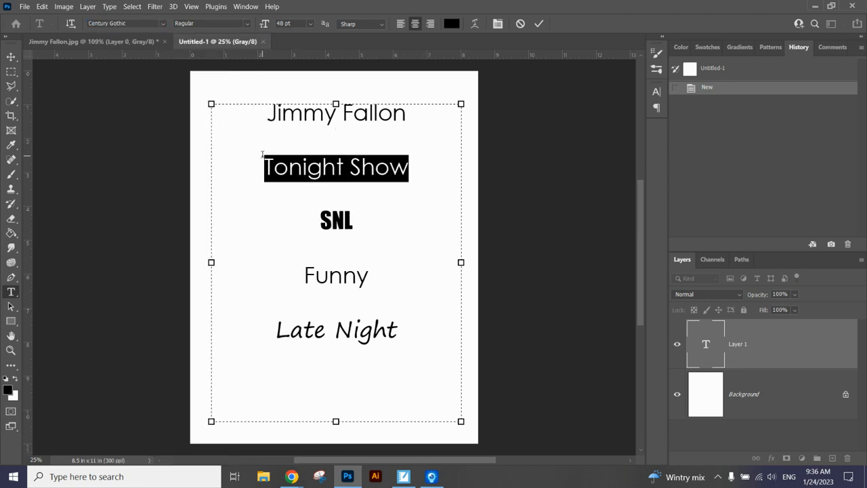
{"action": "left_click", "coordinate": [163, 24]}
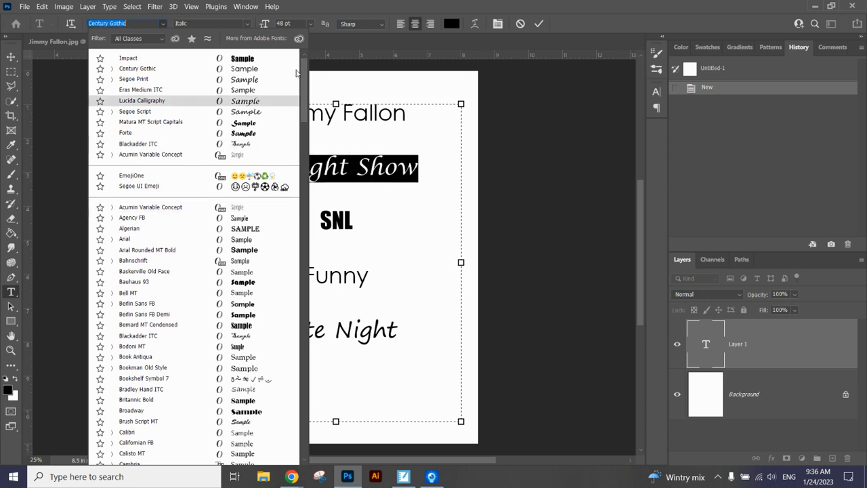
{"action": "left_click_drag", "start_coordinate": [301, 78], "coordinate": [303, 121]}
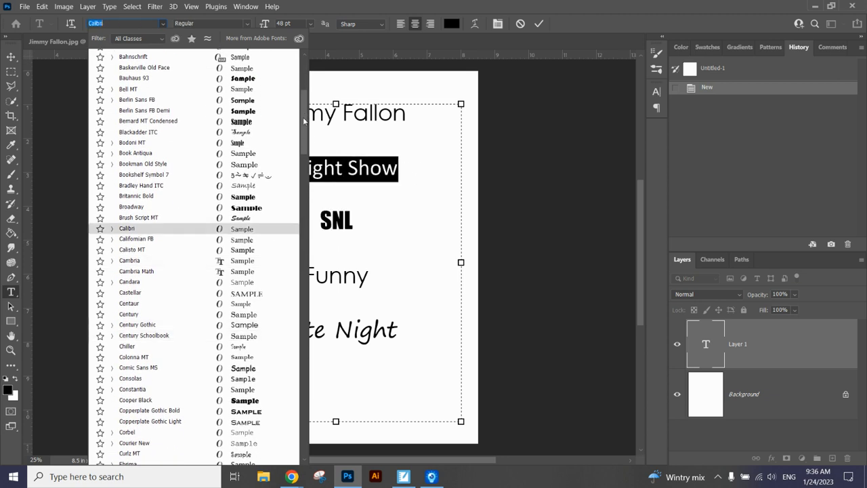
{"action": "left_click_drag", "start_coordinate": [304, 121], "coordinate": [297, 352]}
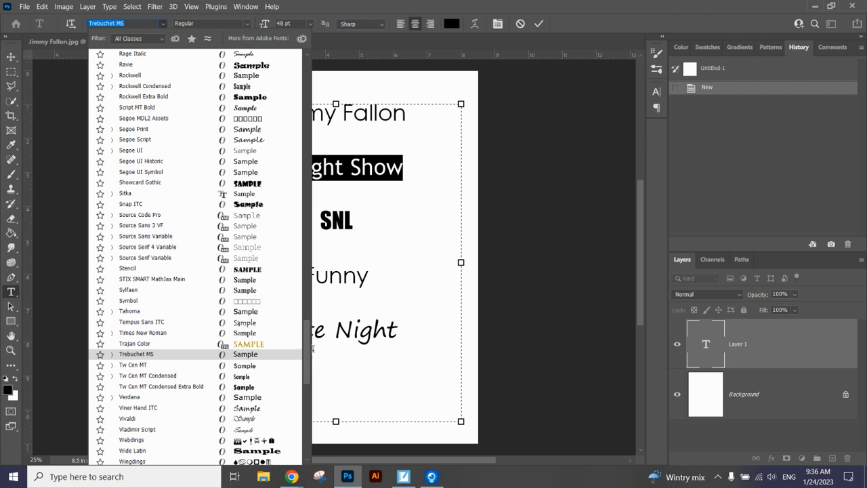
{"action": "left_click_drag", "start_coordinate": [306, 363], "coordinate": [308, 89]}
{"action": "left_click", "coordinate": [261, 69]}
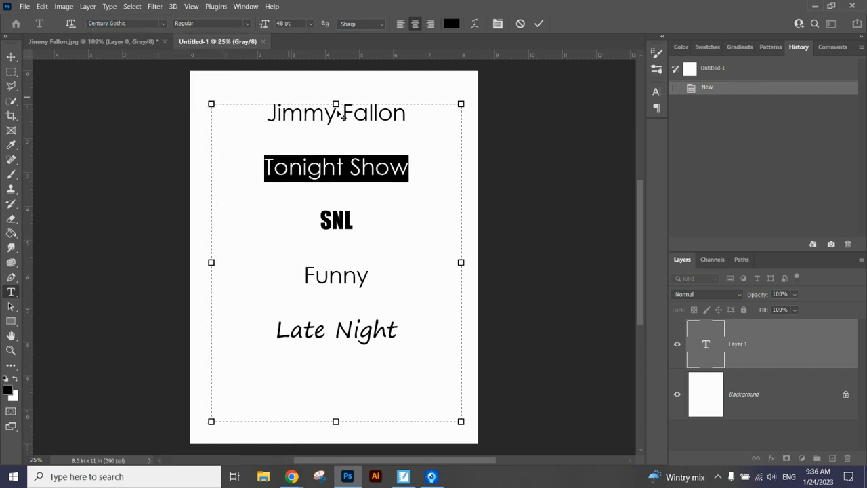
- Change the font of the "Jimmy Fallon" line to Impact and commit the text layer
{"action": "left_click", "coordinate": [410, 116]}
{"action": "left_click", "coordinate": [248, 113], "text": "shift"}
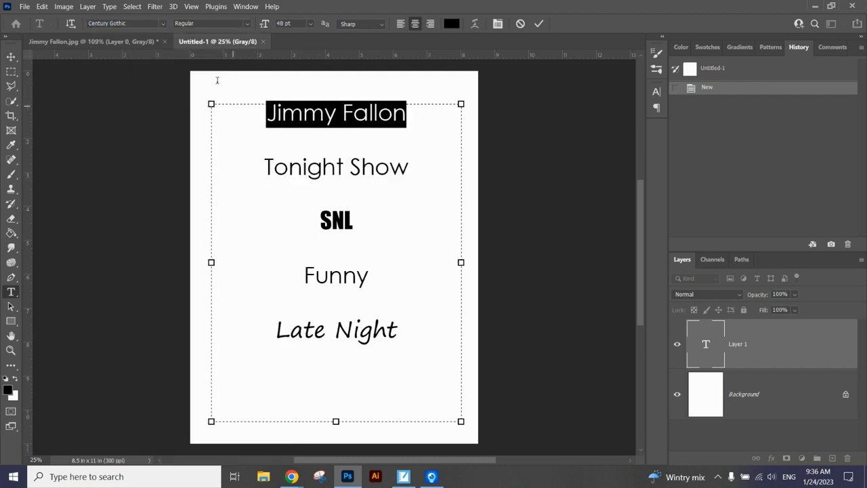
{"action": "left_click", "coordinate": [163, 26]}
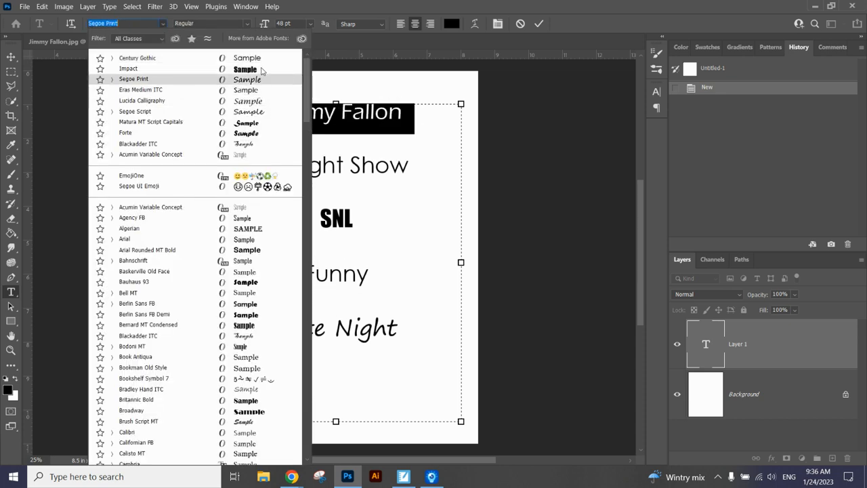
{"action": "left_click", "coordinate": [203, 85]}
{"action": "left_click", "coordinate": [538, 24]}
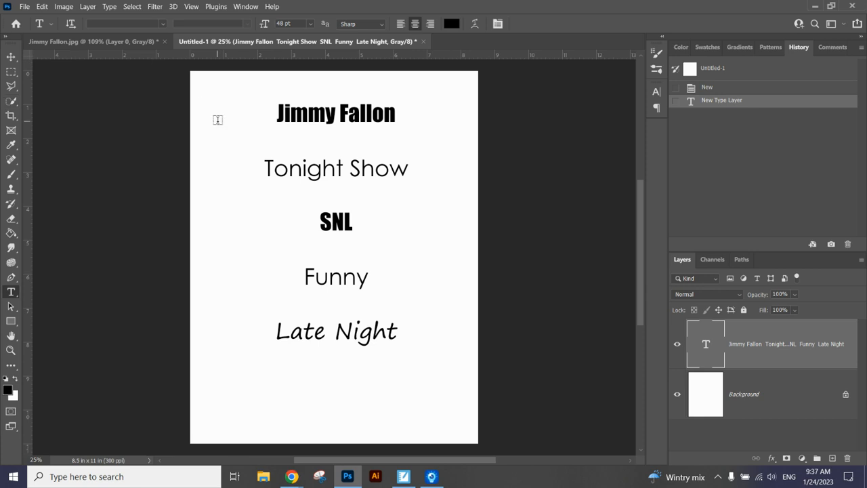
- Define a brush preset named "Jimmy Falon" from a rectangular selection around the "Jimmy Fallon" line
{"action": "left_click", "coordinate": [11, 72]}
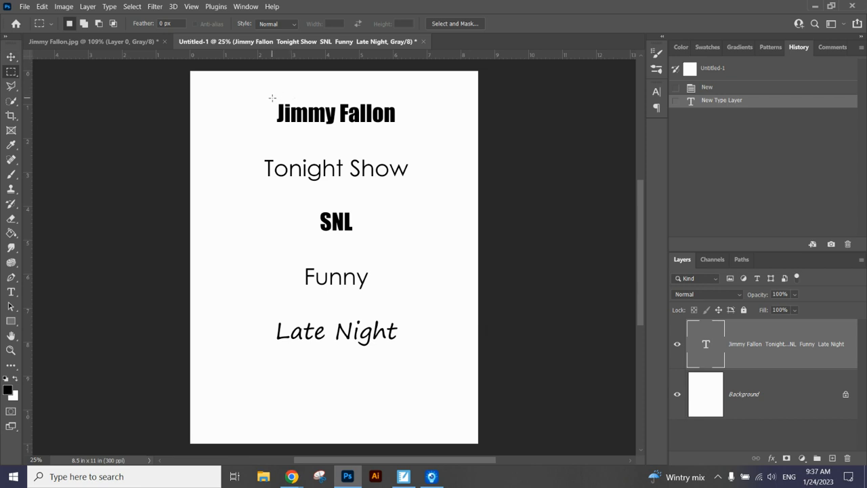
{"action": "left_click_drag", "start_coordinate": [270, 97], "coordinate": [403, 129]}
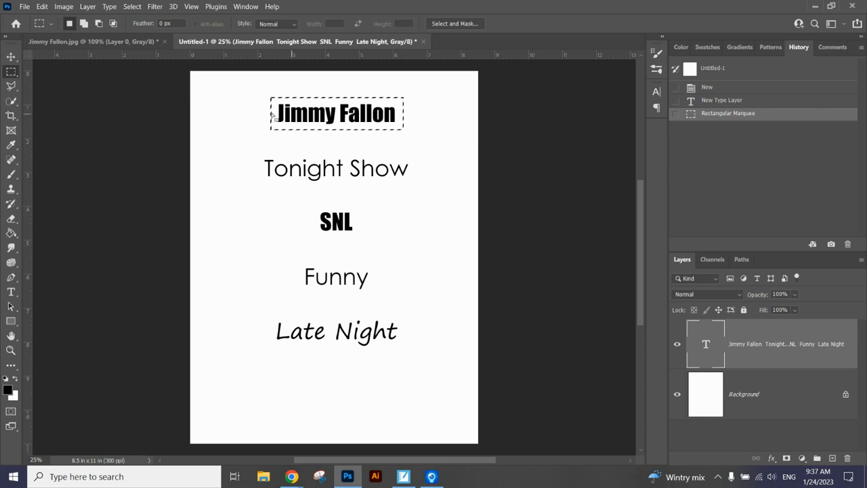
{"action": "left_click", "coordinate": [48, 6]}
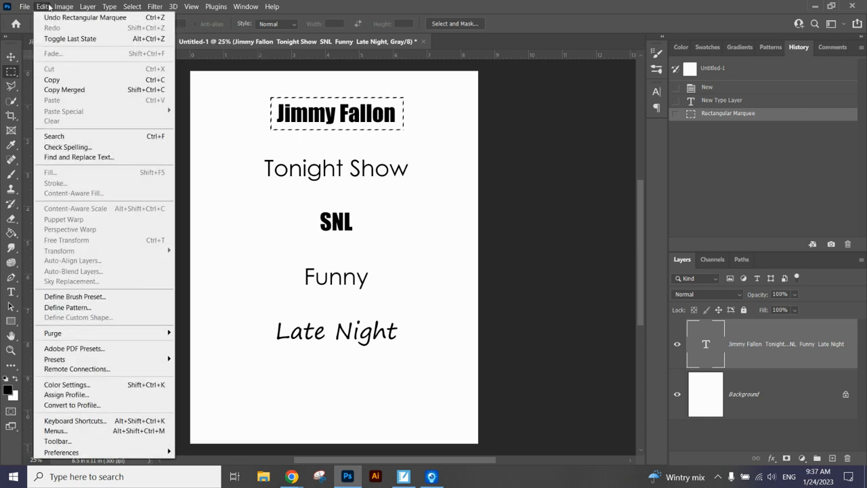
{"action": "left_click", "coordinate": [100, 296]}
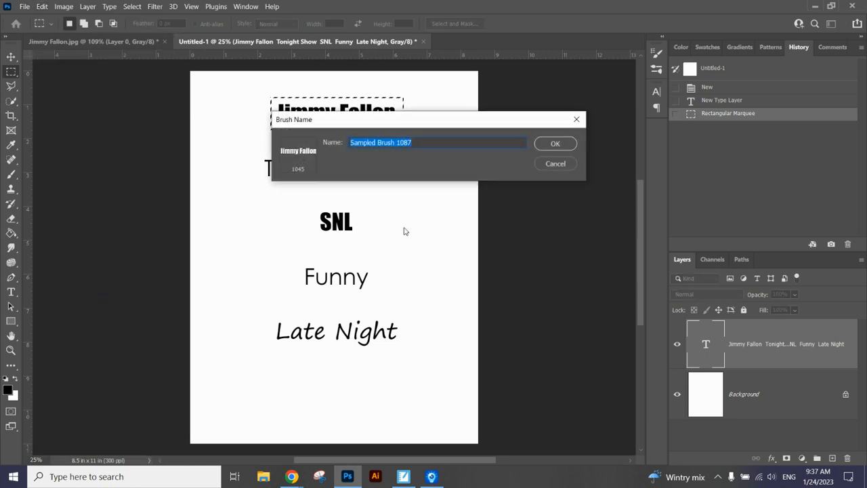
{"action": "type", "text": "Jimmy Fallon"}
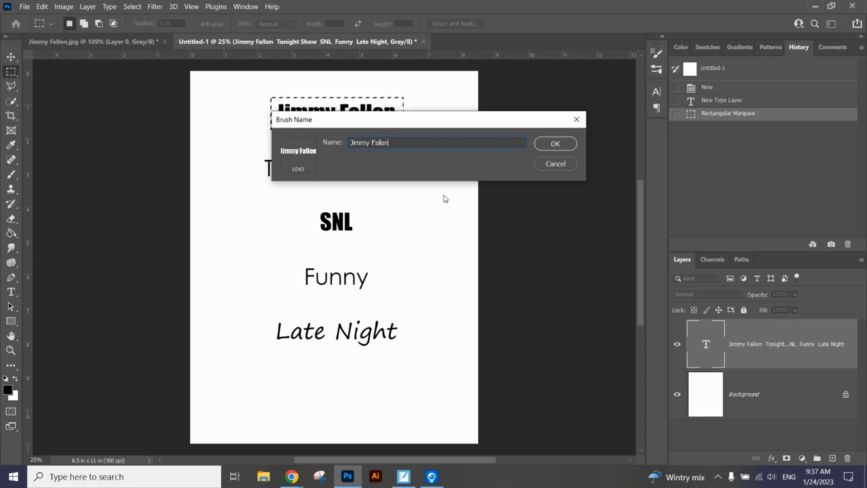
{"action": "key", "text": "Return"}
- With the Brush tool active, add a new layer above the portrait in Jimmy Fallon.jpg and hide Layer 0
{"action": "key", "text": "b"}
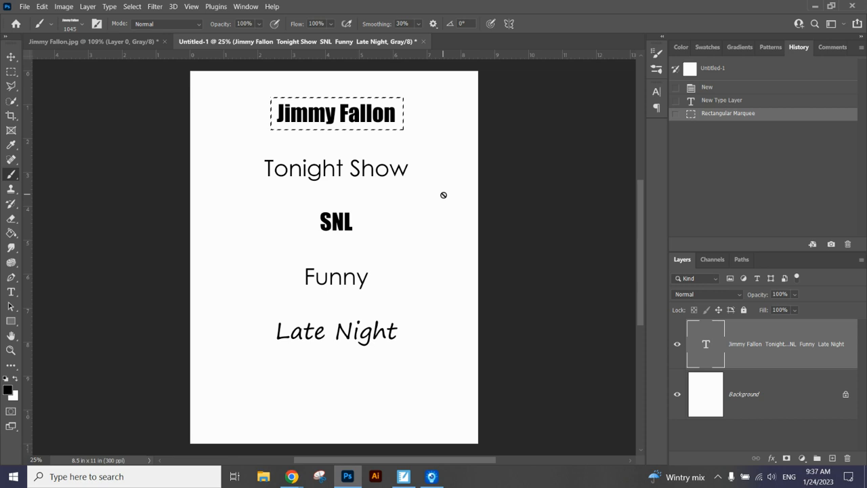
{"action": "left_click", "coordinate": [134, 42]}
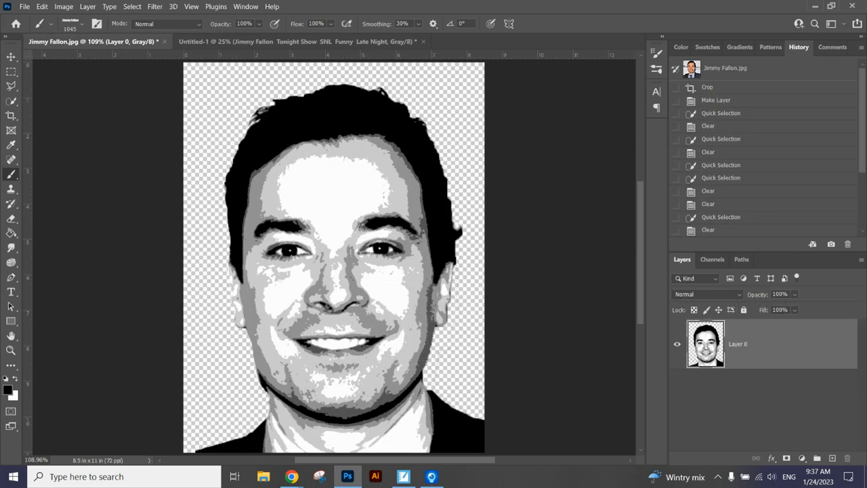
{"action": "left_click", "coordinate": [835, 459]}
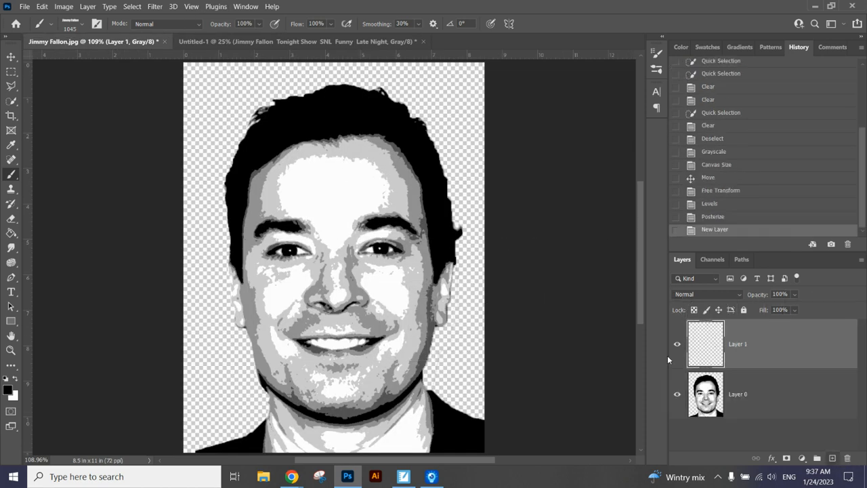
{"action": "left_click", "coordinate": [677, 393]}
- Test the name brush at 400 px with six stamps on the upper part of Layer 1, and roll back all the stamps
{"action": "key", "text": "bracketleft"}
{"action": "key", "text": "bracketleft"}
{"action": "key", "text": "bracketleft"}
{"action": "key", "text": "bracketleft"}
{"action": "key", "text": "bracketleft"}
{"action": "key", "text": "bracketleft"}
{"action": "key", "text": "bracketleft"}
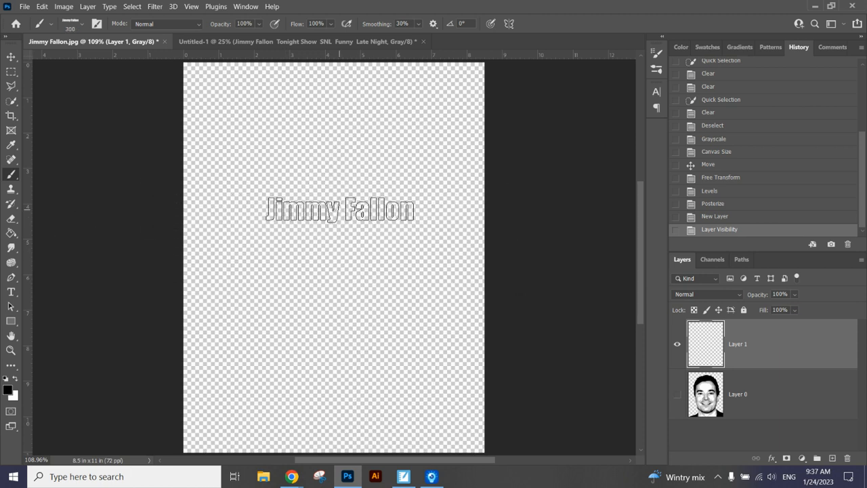
{"action": "left_click", "coordinate": [340, 210]}
{"action": "left_click", "coordinate": [318, 260]}
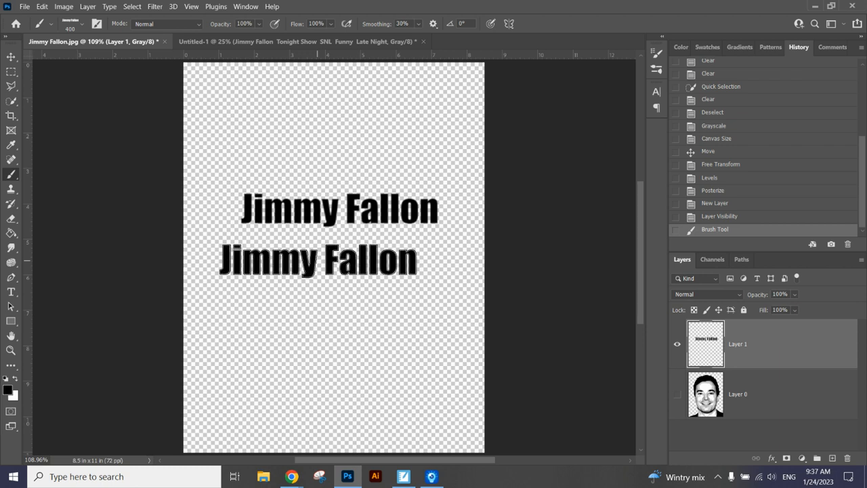
{"action": "left_click", "coordinate": [376, 137]}
{"action": "left_click", "coordinate": [339, 167]}
{"action": "left_click", "coordinate": [306, 111]}
{"action": "left_click", "coordinate": [352, 86]}
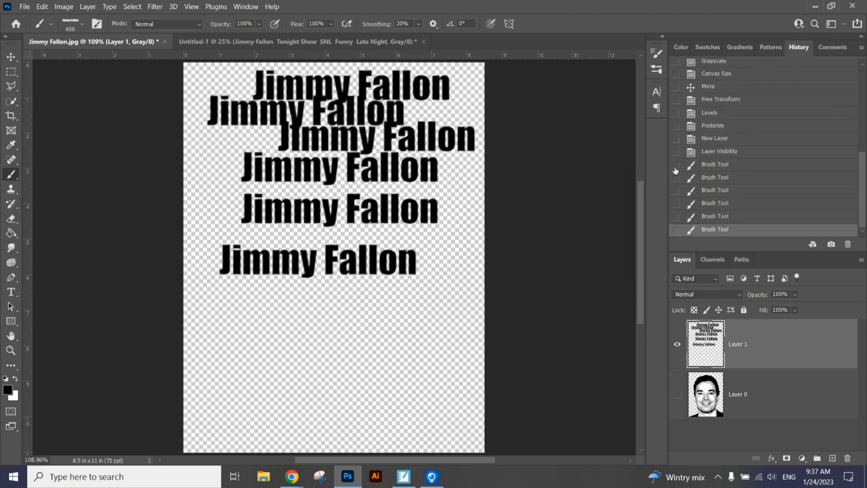
{"action": "left_click", "coordinate": [723, 156]}
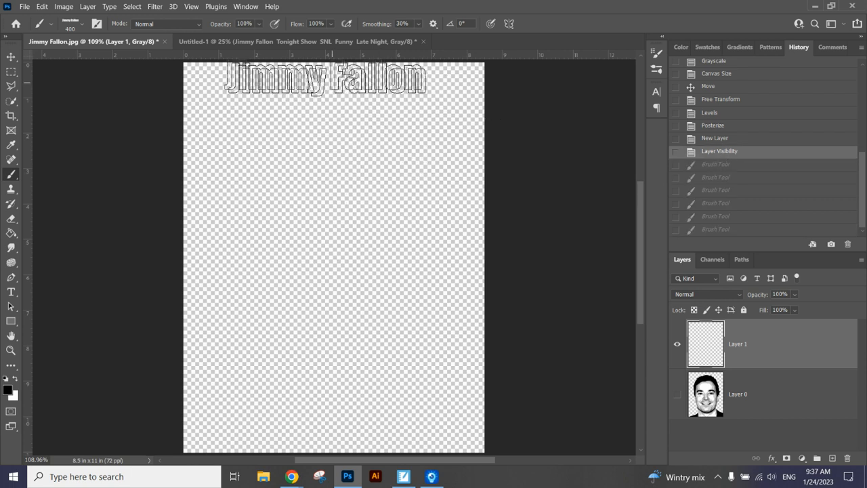
- In the Untitled-1 document, define a brush preset named "Tonight Show" from a rectangular selection around the "Tonight Show" line
{"action": "left_click", "coordinate": [304, 42]}
{"action": "left_click", "coordinate": [10, 71]}
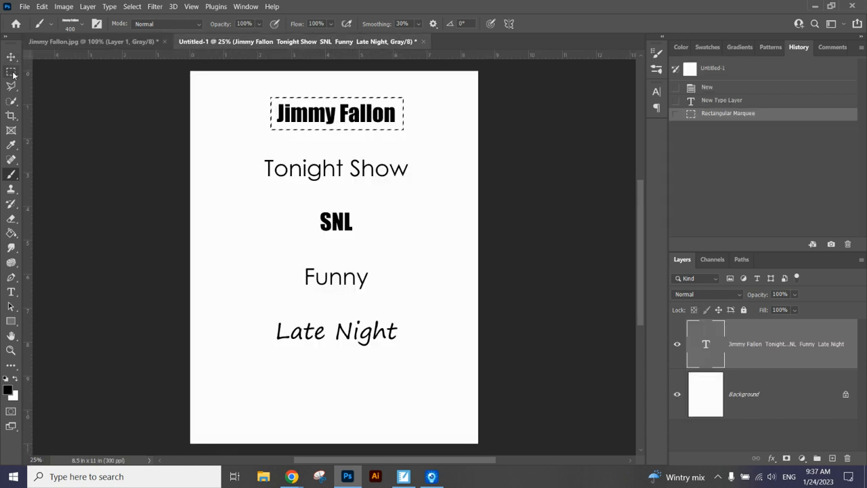
{"action": "left_click_drag", "start_coordinate": [257, 148], "coordinate": [417, 188]}
{"action": "left_click", "coordinate": [42, 7]}
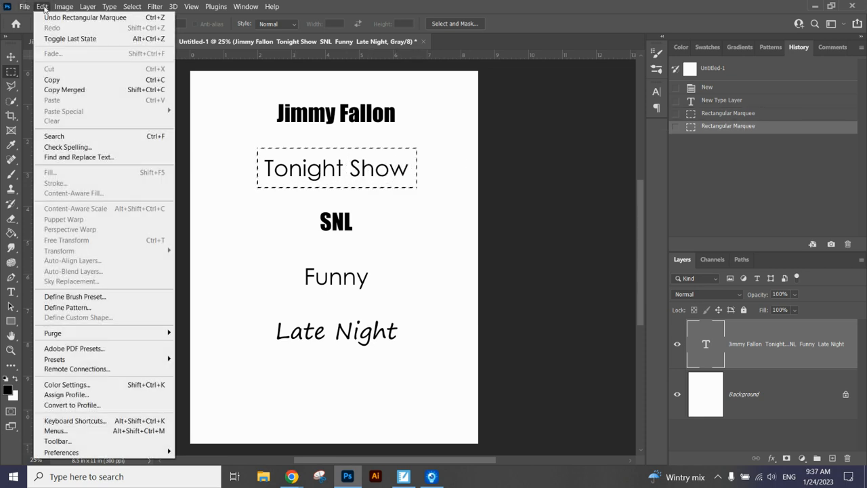
{"action": "left_click", "coordinate": [110, 299]}
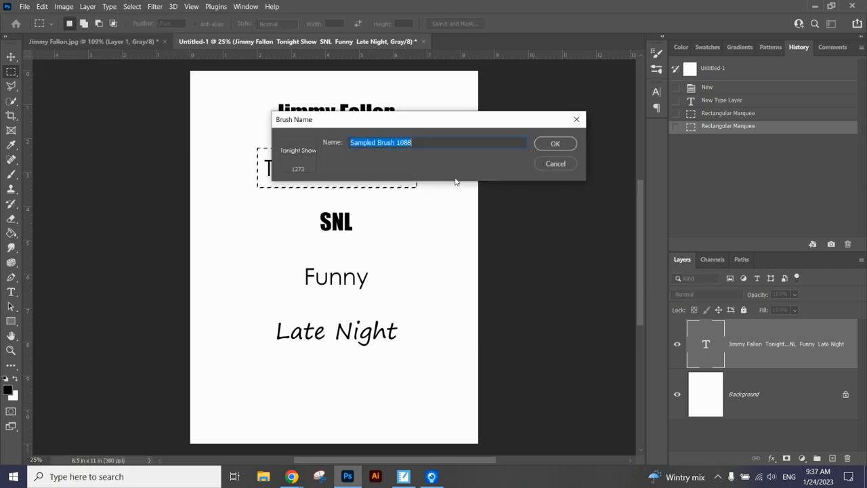
{"action": "key", "text": "BackSpace"}
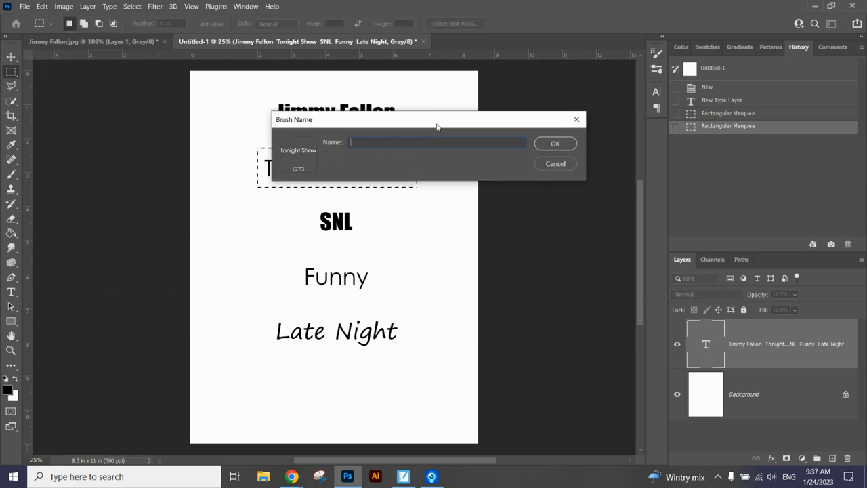
{"action": "type", "text": "Tonight Show"}
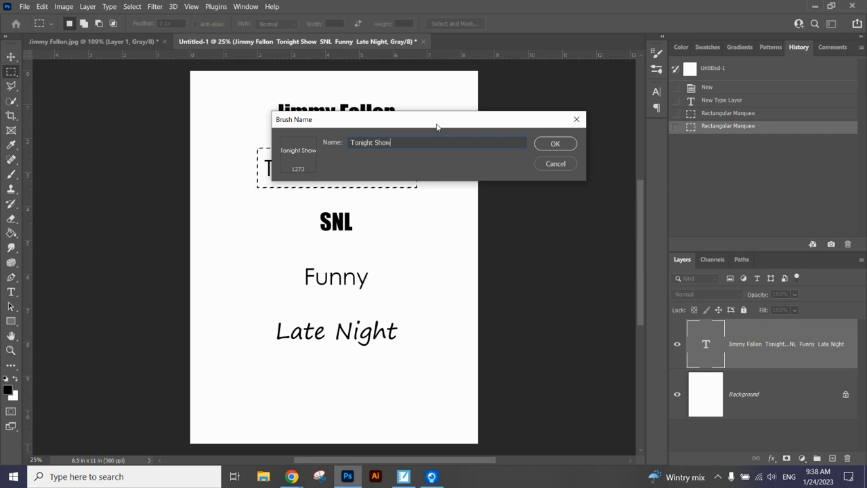
{"action": "key", "text": "Return"}
- Test the "Tonight Show" brush at 1273 px with one stamp on Layer 1 of Jimmy Fallon.jpg, and undo the stamp
{"action": "key", "text": "b"}
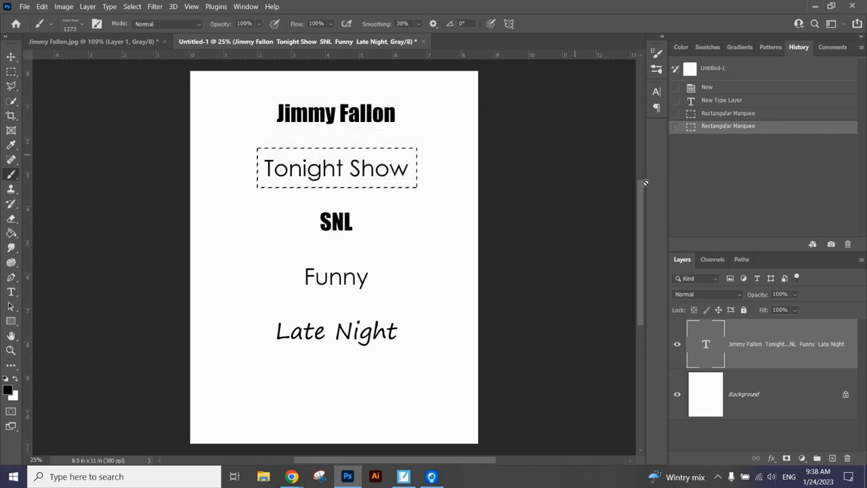
{"action": "left_click", "coordinate": [95, 42]}
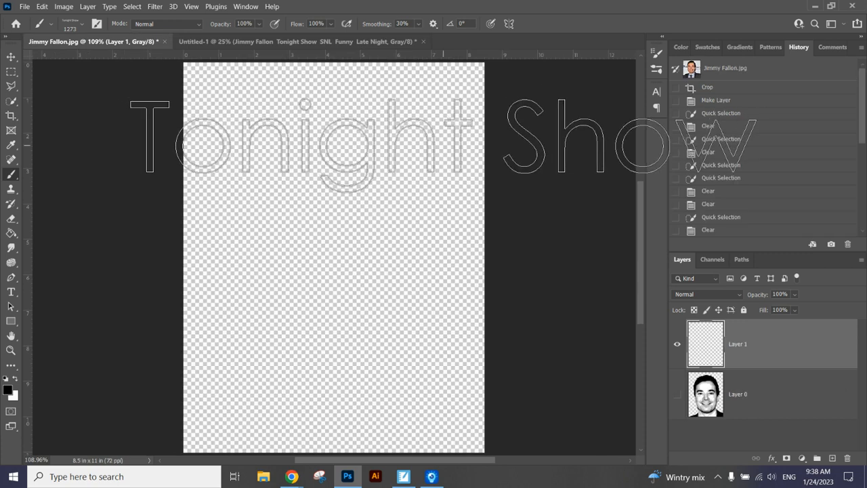
{"action": "left_click", "coordinate": [352, 182]}
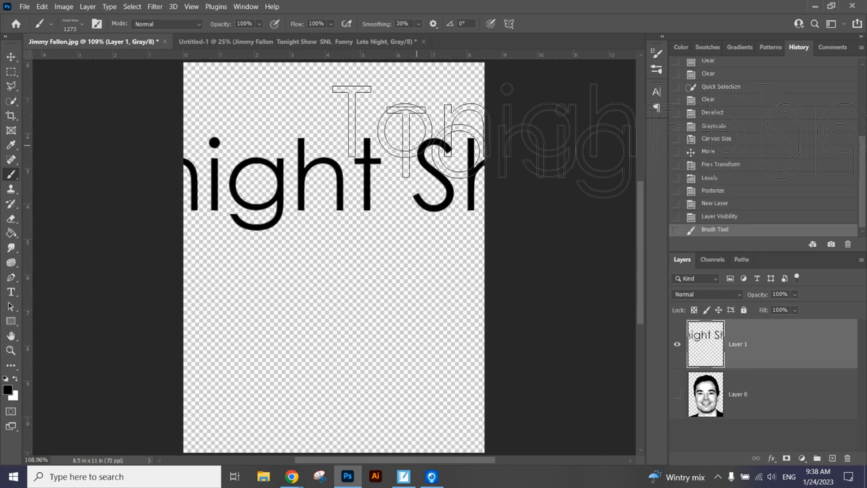
{"action": "key", "text": "ctrl+z"}
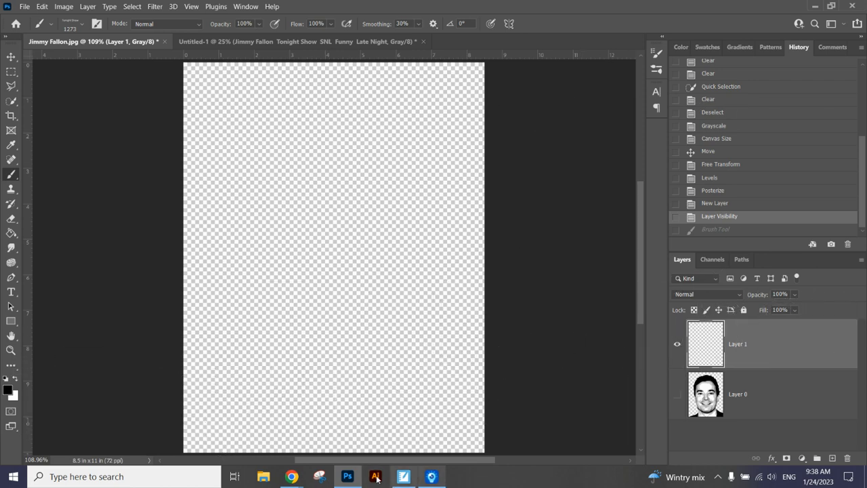
{"action": "mouse_move", "coordinate": [292, 476]}
{"action": "mouse_move", "coordinate": [283, 422]}
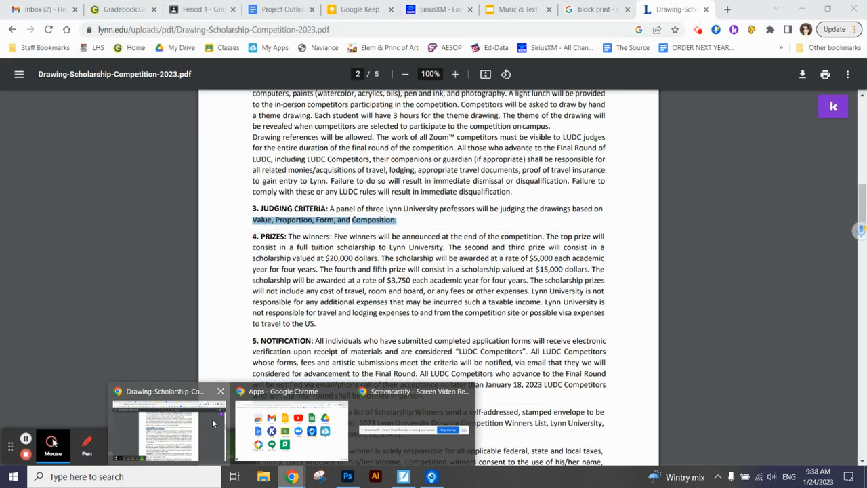
{"action": "left_click", "coordinate": [217, 427]}
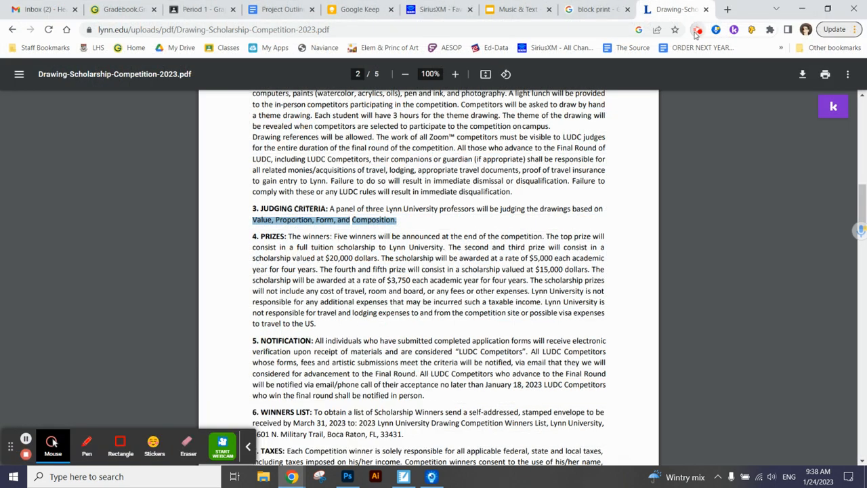